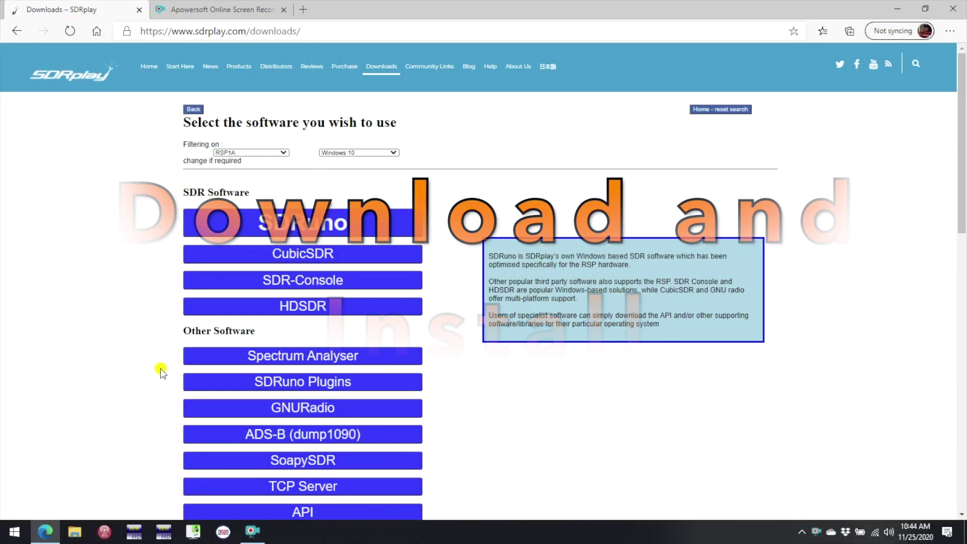
# - Download the Community Plugins 2.0 installer from SDRuno Plugins and run it
pyautogui.click(312, 386)
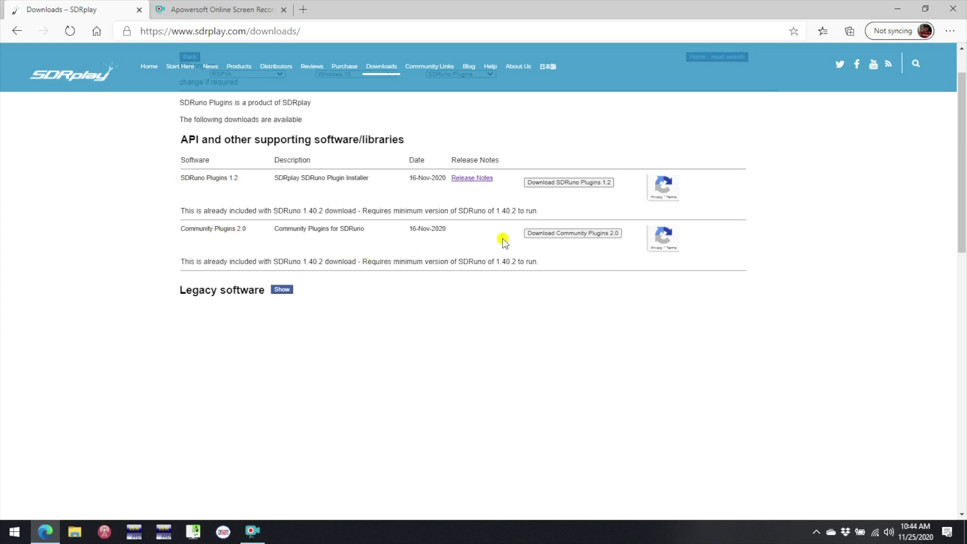
pyautogui.click(567, 235)
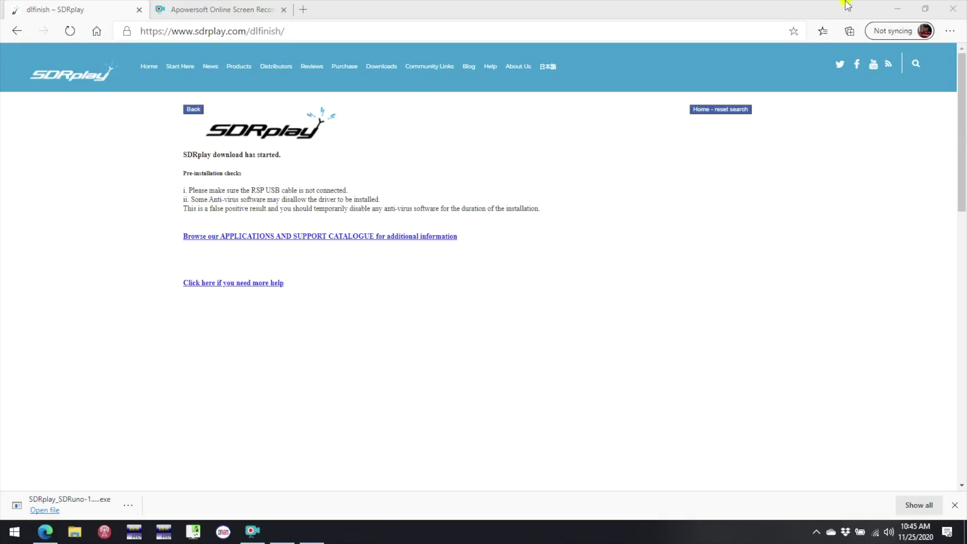
pyautogui.click(898, 8)
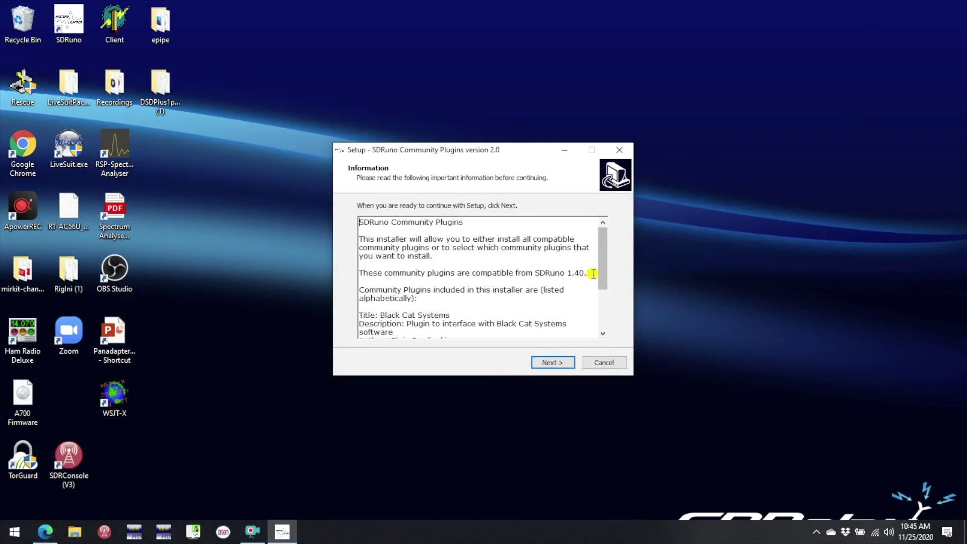
# - Scroll through the plugin information text and continue to the install folder choice
pyautogui.moveTo(602, 255); pyautogui.dragTo(604, 226)
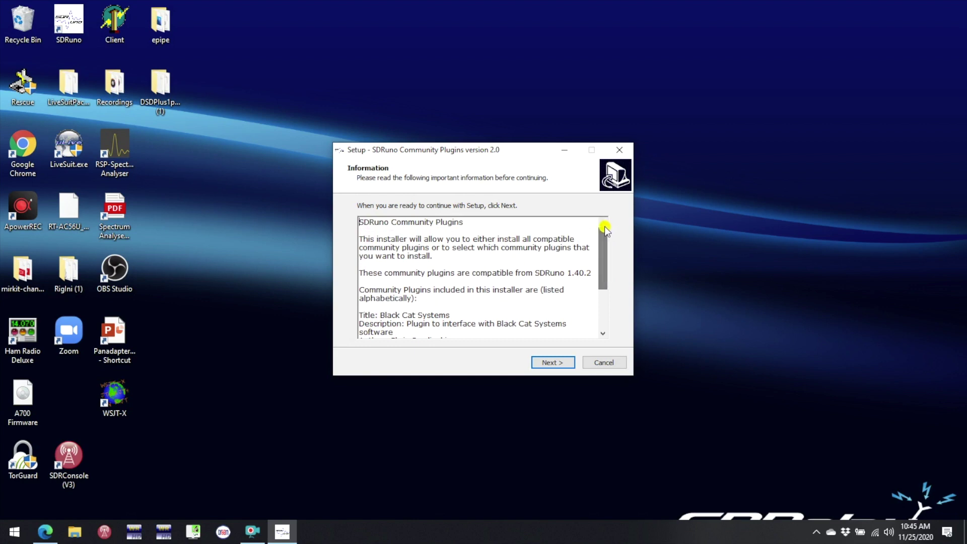
pyautogui.click(559, 366)
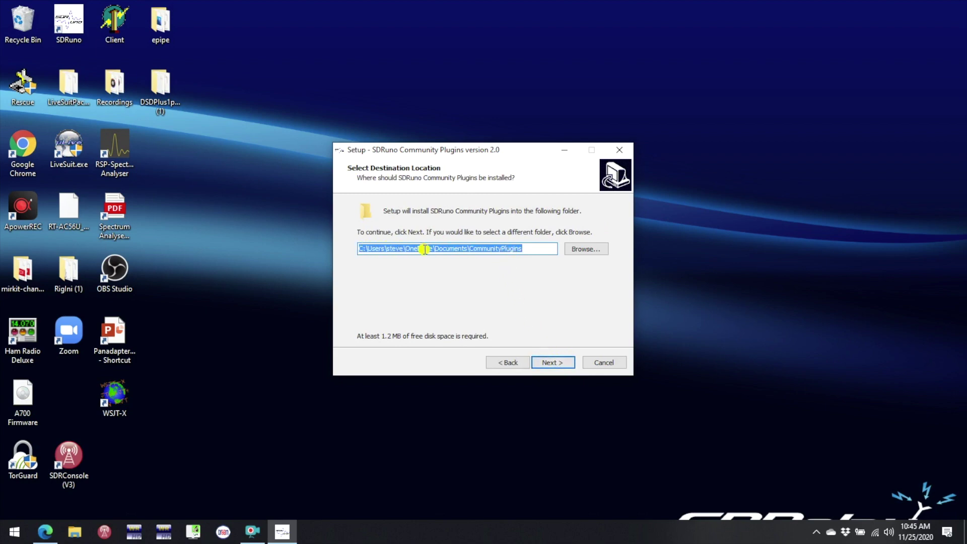
pyautogui.click(580, 250)
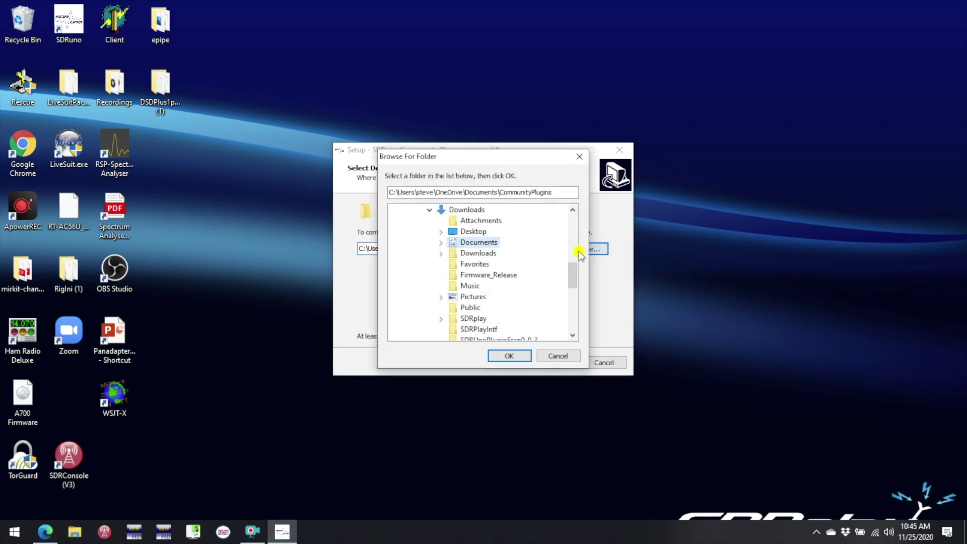
pyautogui.click(441, 243)
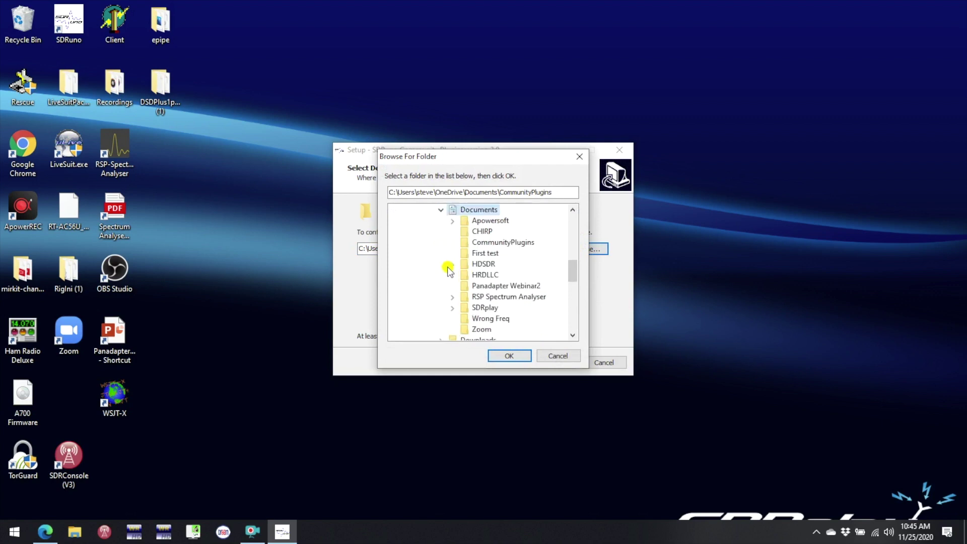
pyautogui.click(453, 308)
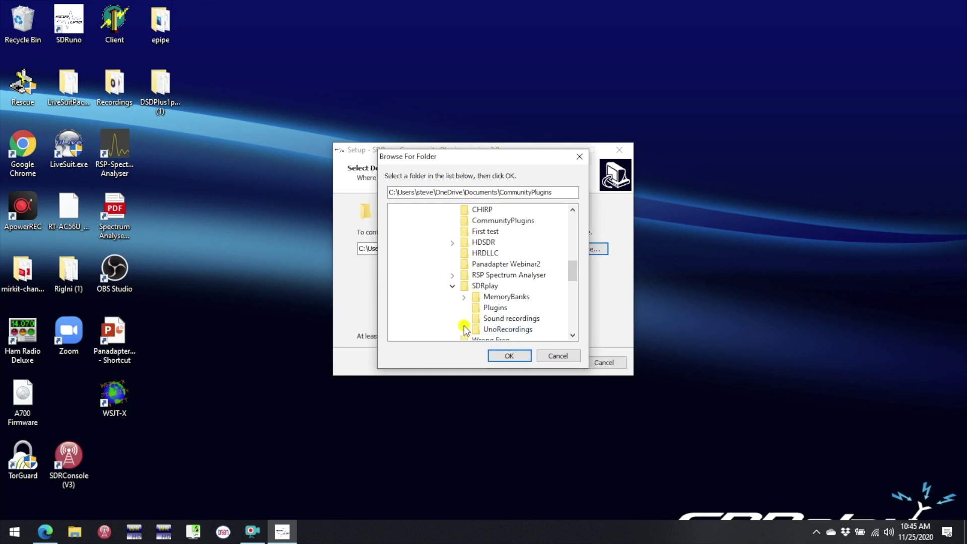
pyautogui.click(494, 308)
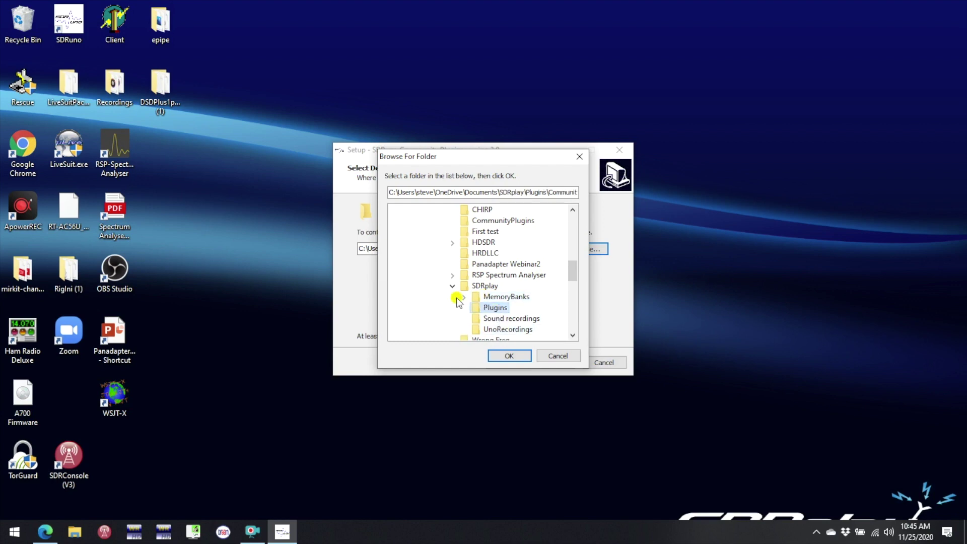
pyautogui.click(559, 357)
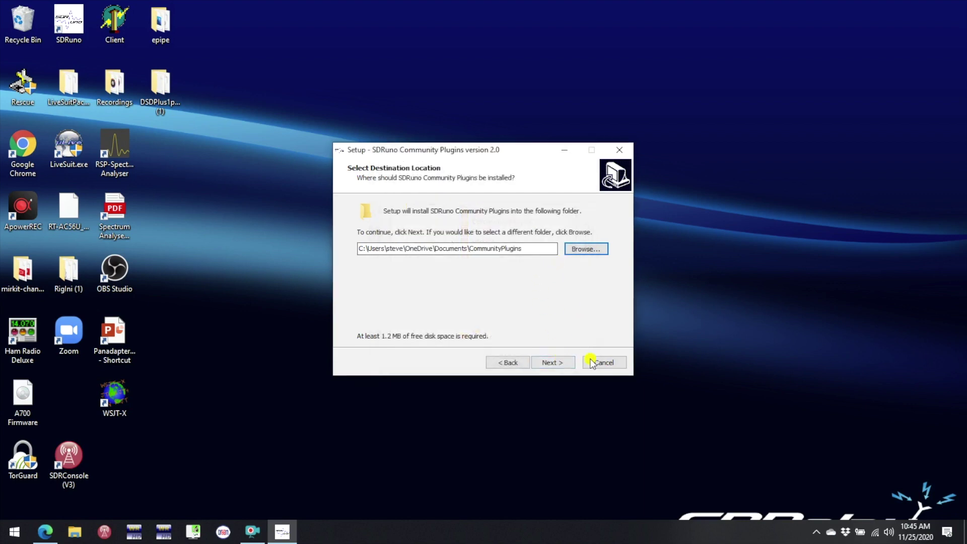
pyautogui.click(554, 363)
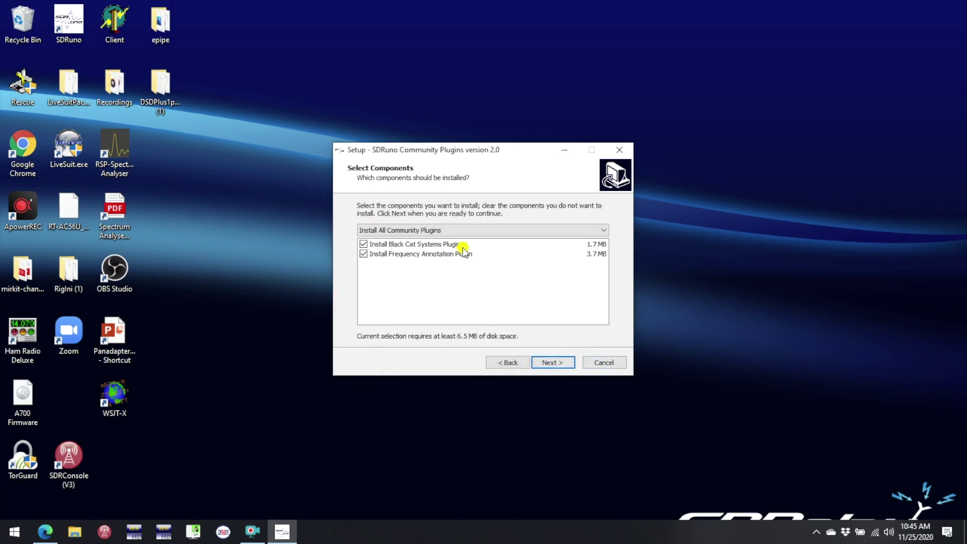
# - Install both community plugins, continue past the post-install notes, and finish the wizard
pyautogui.click(560, 363)
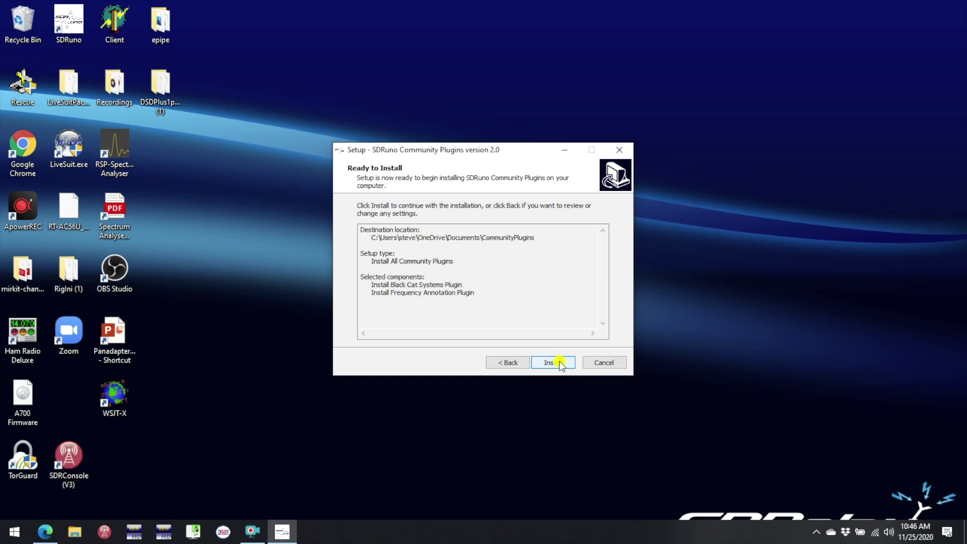
pyautogui.click(555, 363)
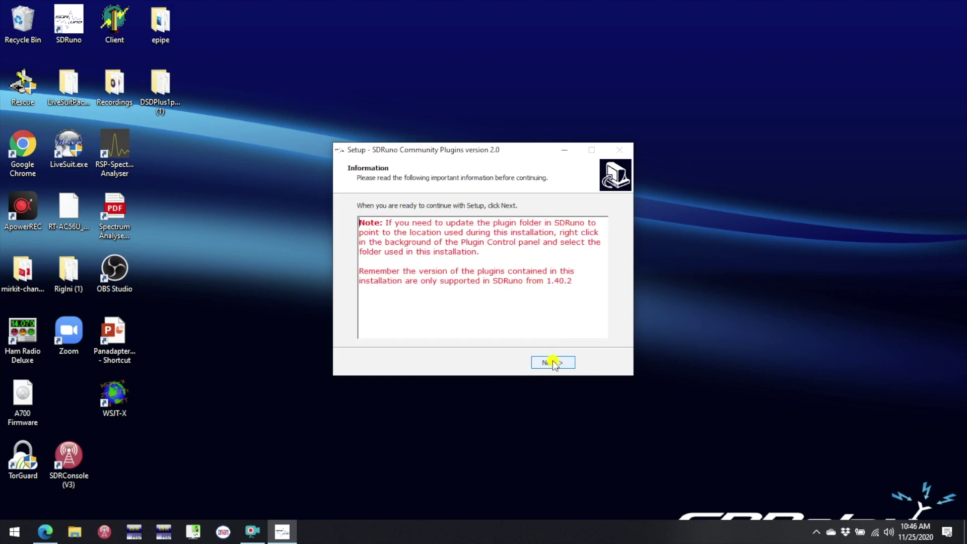
pyautogui.click(554, 364)
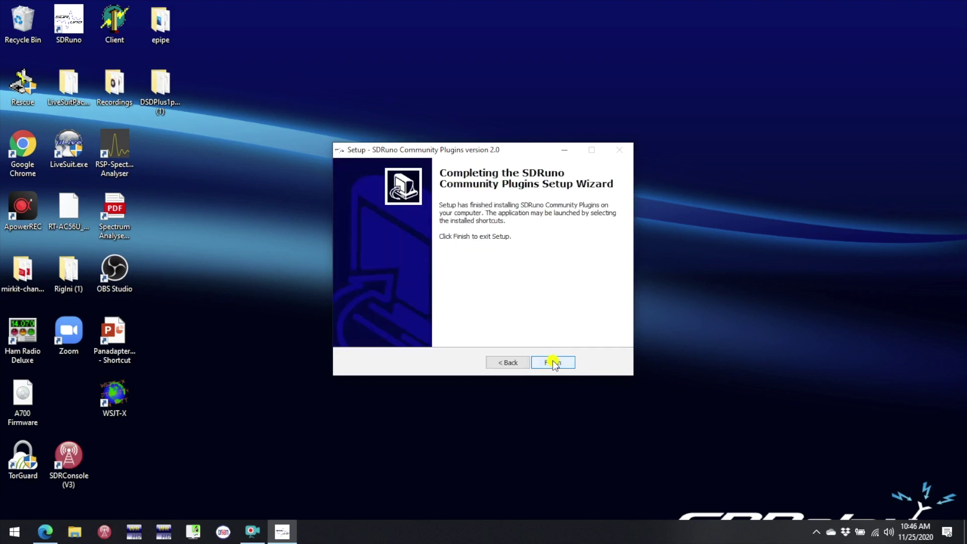
pyautogui.click(554, 364)
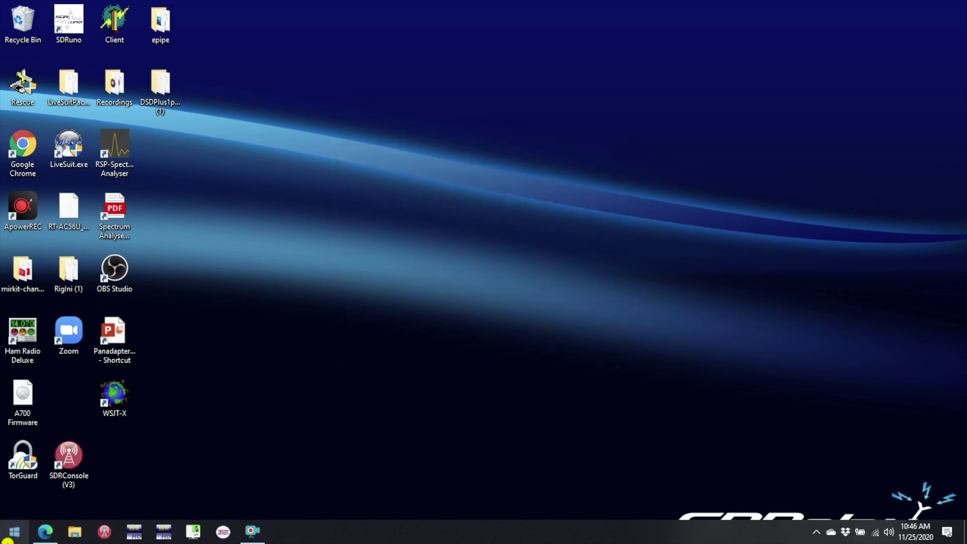
# - Browse to Documents\CommunityPlugins to view the two installed plugin DLLs
pyautogui.click(74, 532)
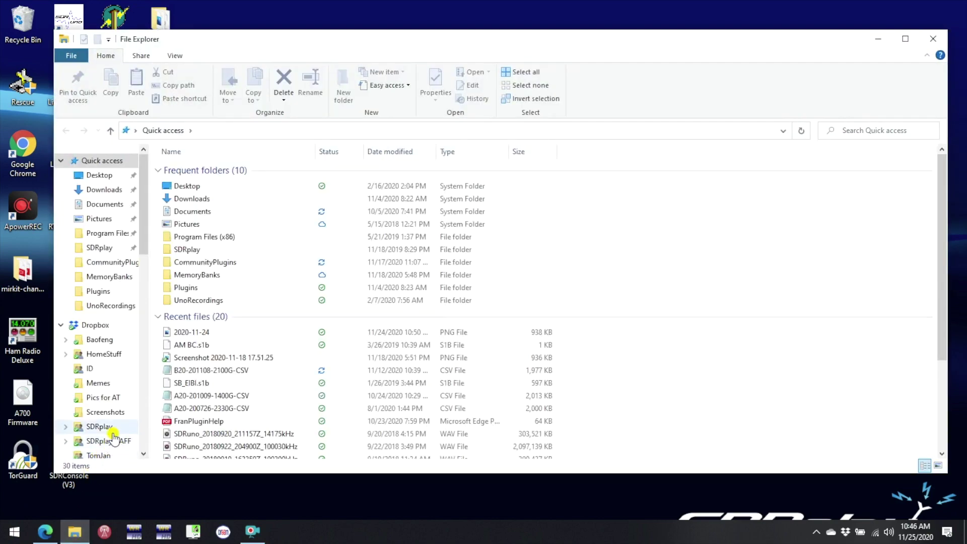
pyautogui.click(103, 204)
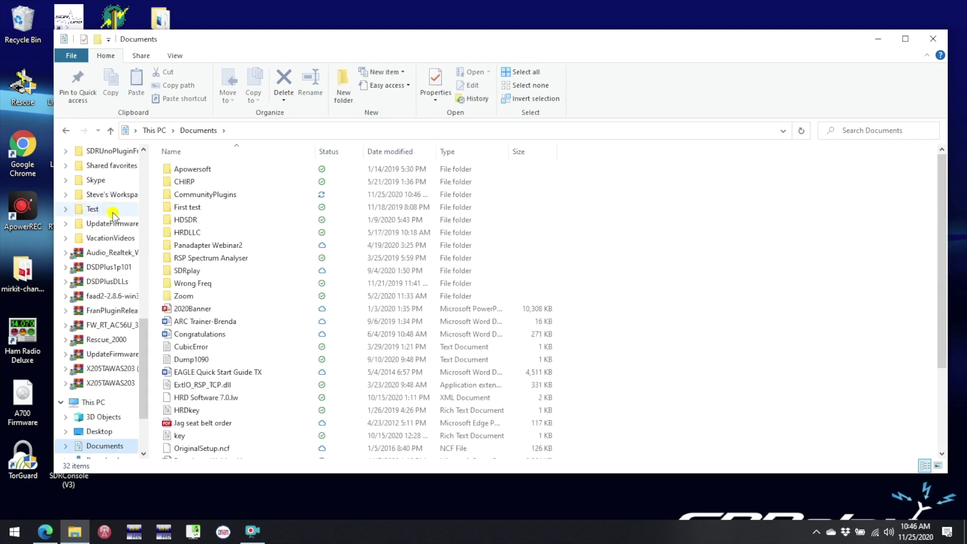
pyautogui.doubleClick(181, 194)
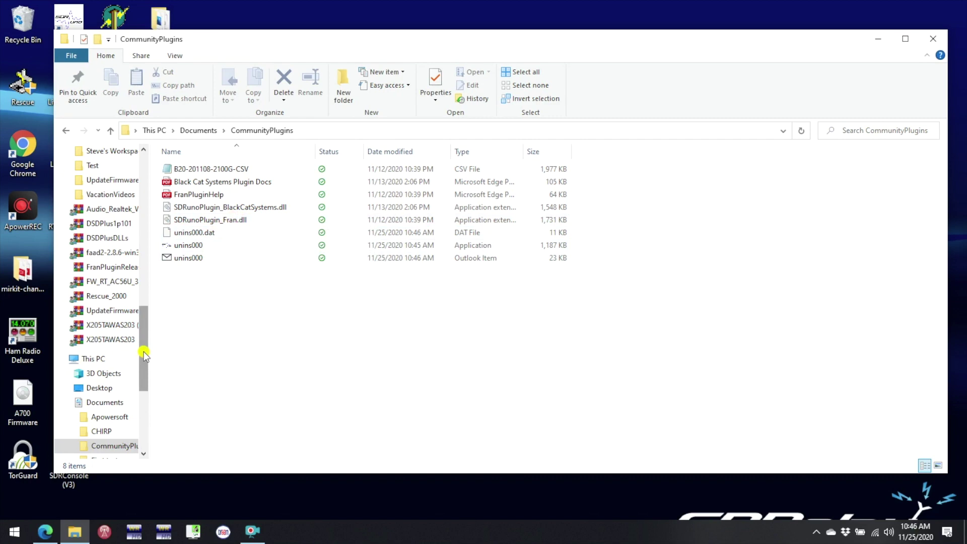
pyautogui.moveTo(145, 355); pyautogui.dragTo(146, 416)
# - Check SDRuno's Plugins folder under C:\Program Files (x86)\SDRplay\SDRuno, then bring up SDRuno's plugin list
pyautogui.click(85, 414)
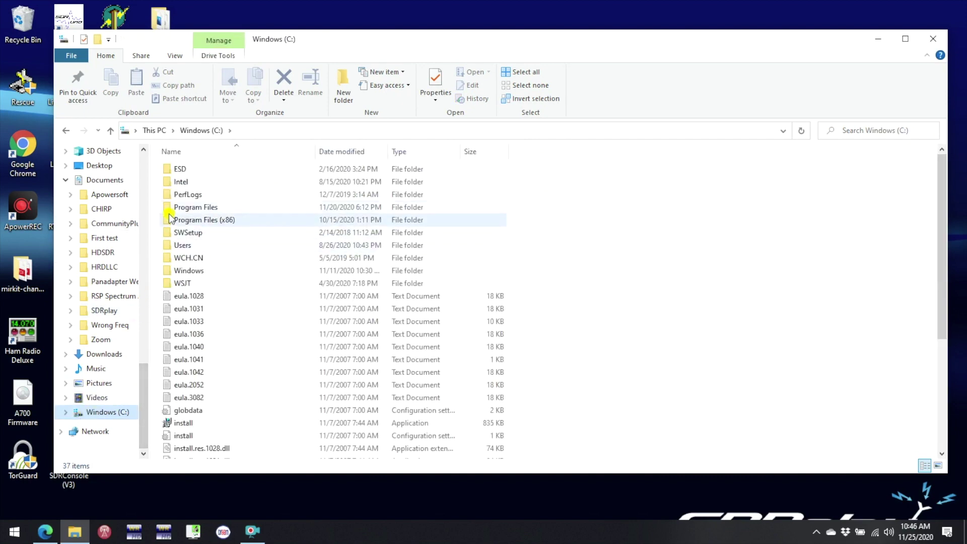
pyautogui.doubleClick(171, 220)
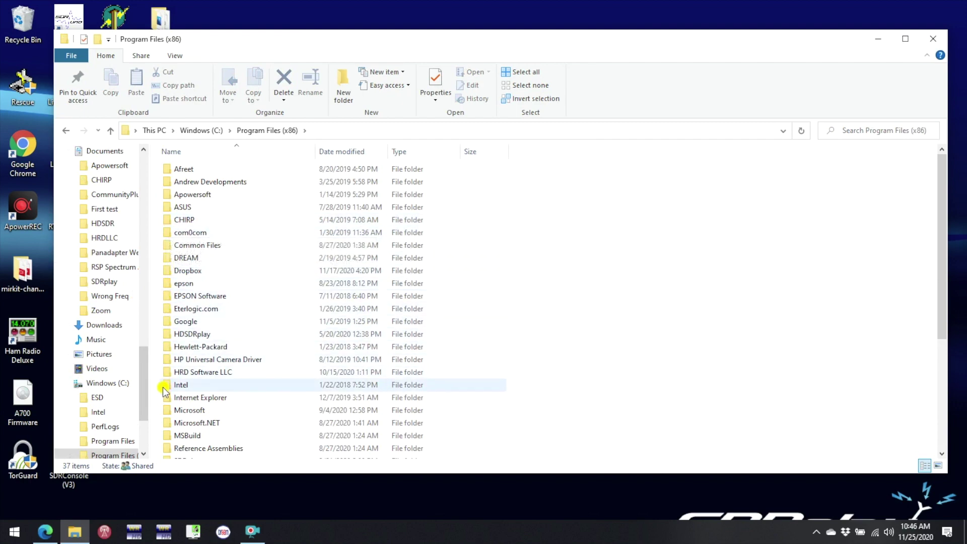
pyautogui.scroll(-5, 163, 391)
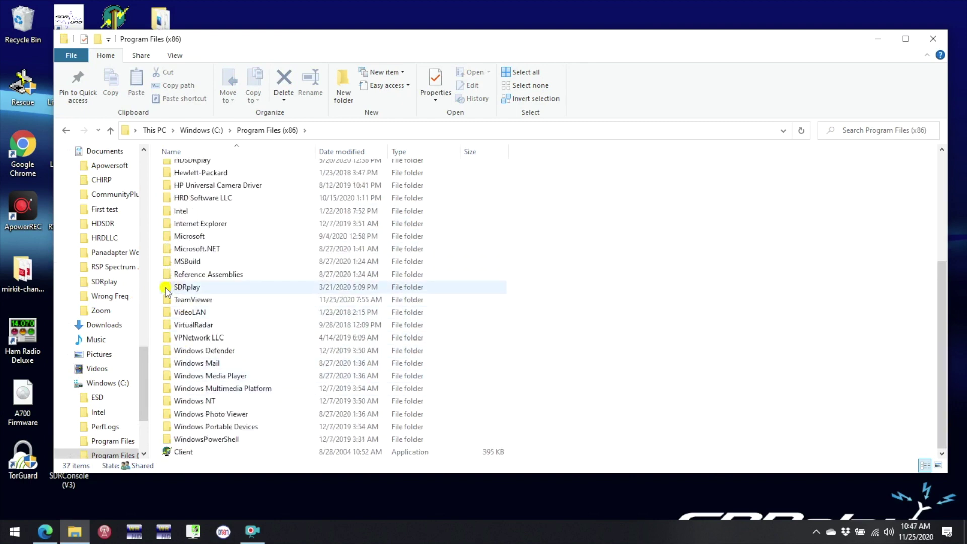
pyautogui.doubleClick(166, 287)
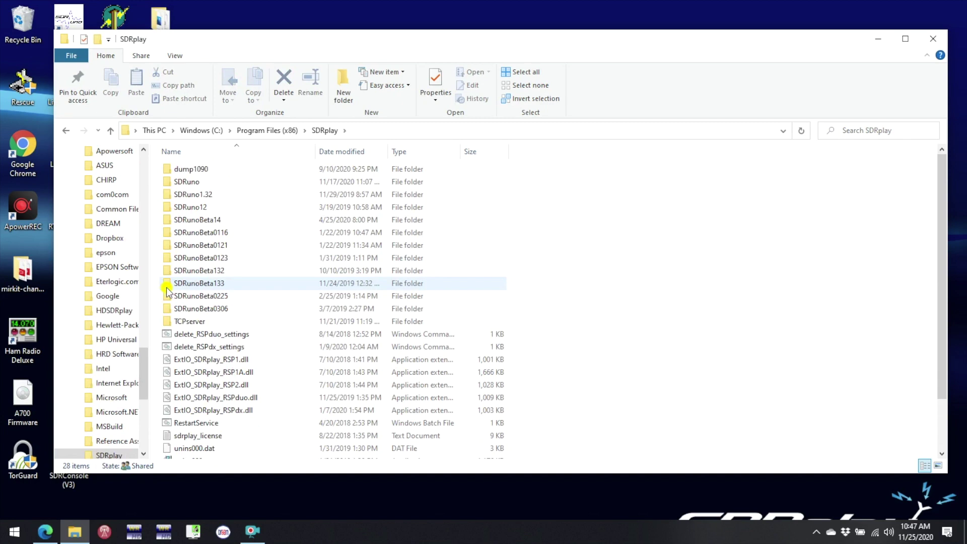
pyautogui.doubleClick(167, 184)
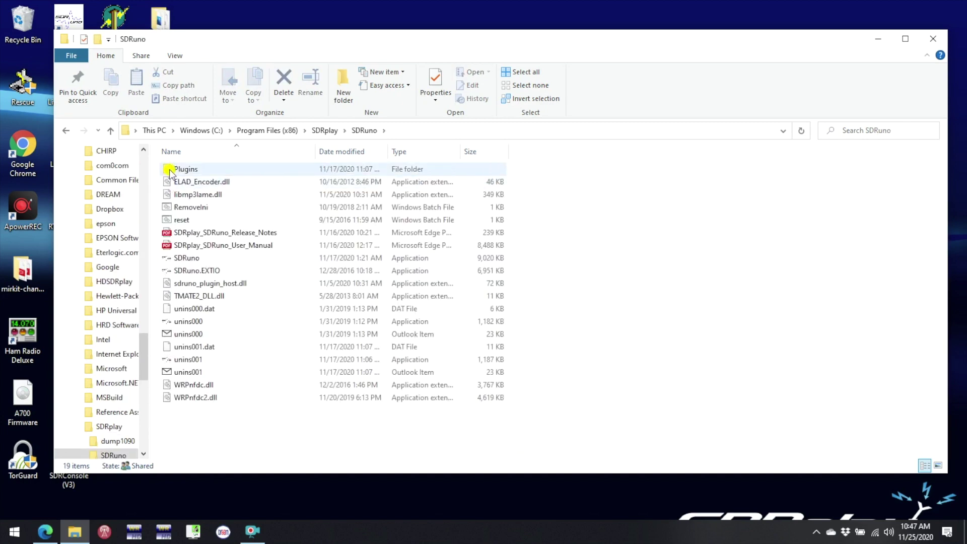
pyautogui.doubleClick(168, 170)
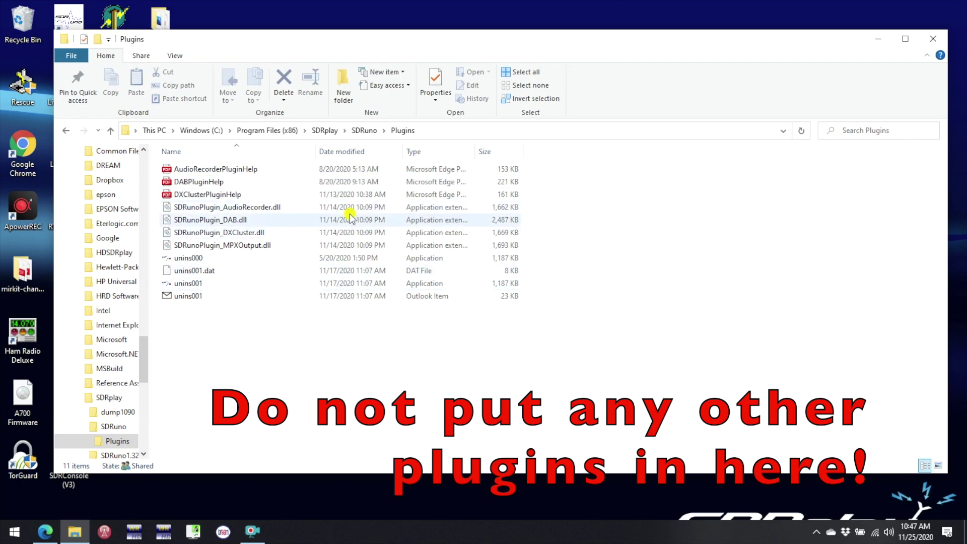
pyautogui.click(933, 39)
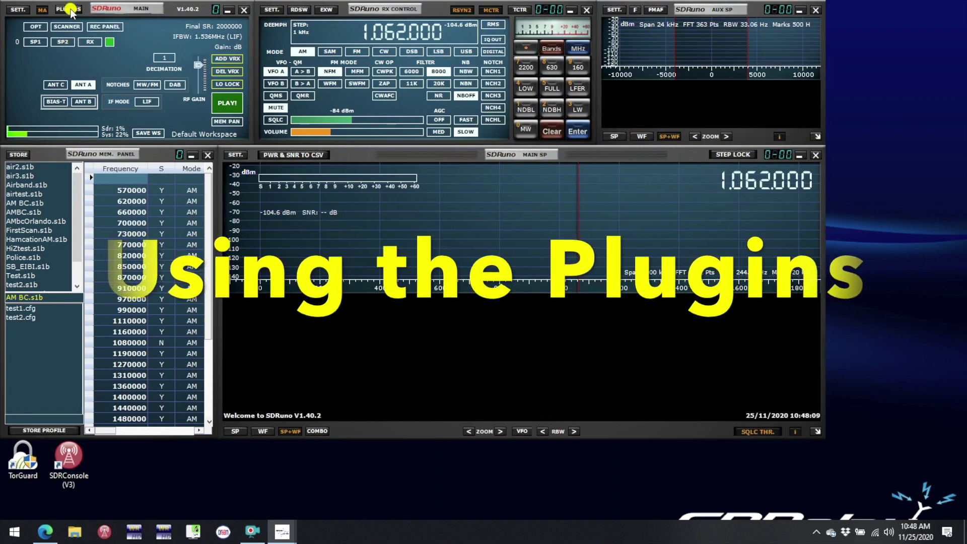
pyautogui.click(71, 11)
# - Center the Plugins window and dismiss the plugin folder chooser without changes
pyautogui.moveTo(81, 7); pyautogui.dragTo(489, 216)
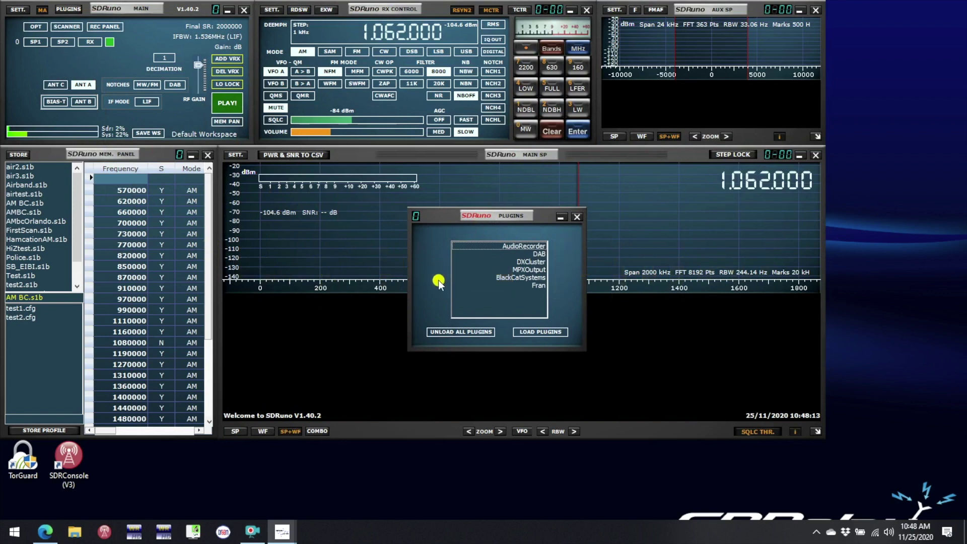
pyautogui.press('Tab')
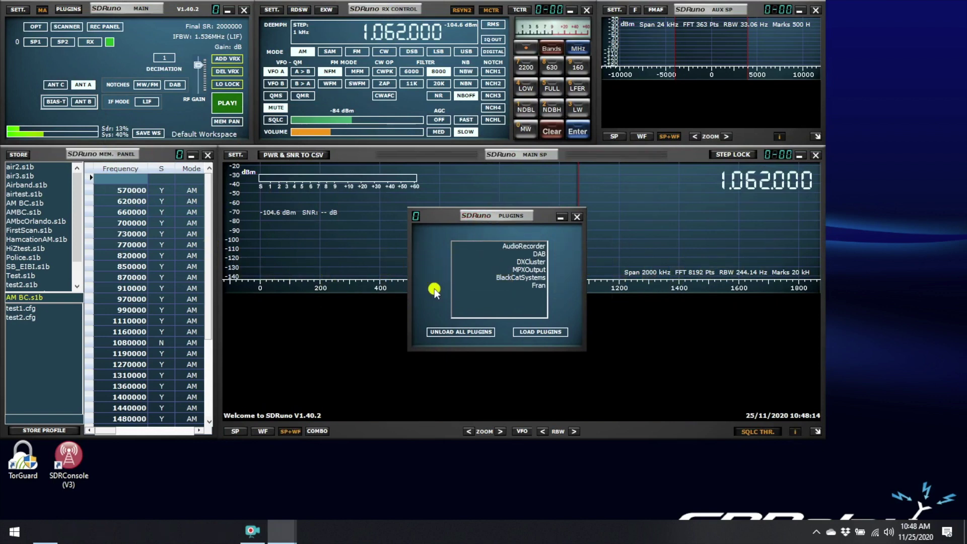
pyautogui.press('Return')
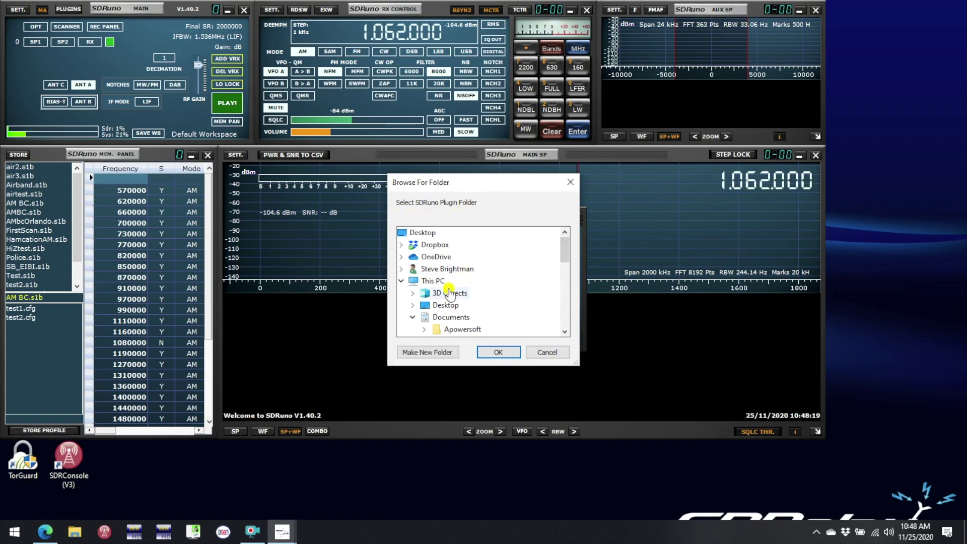
pyautogui.scroll(-5, 451, 293)
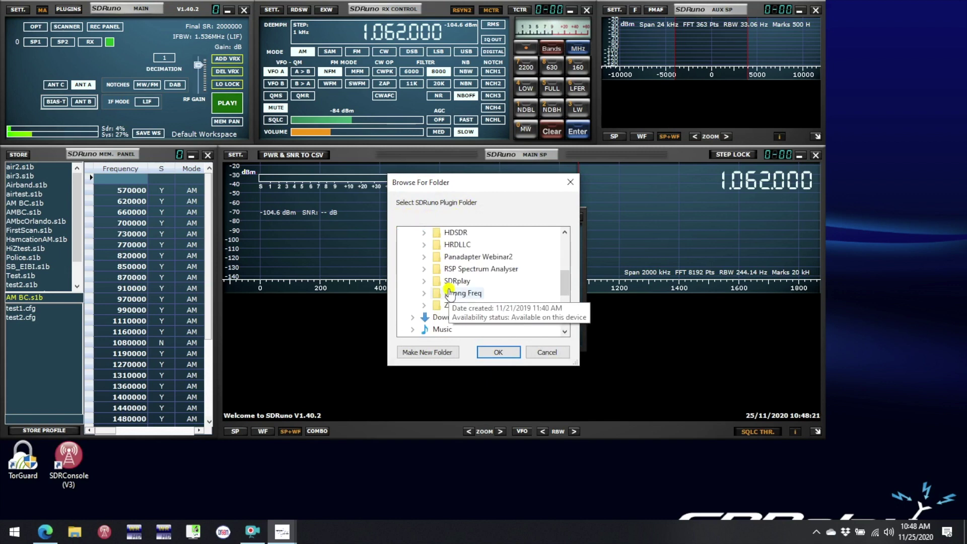
pyautogui.scroll(5, 451, 296)
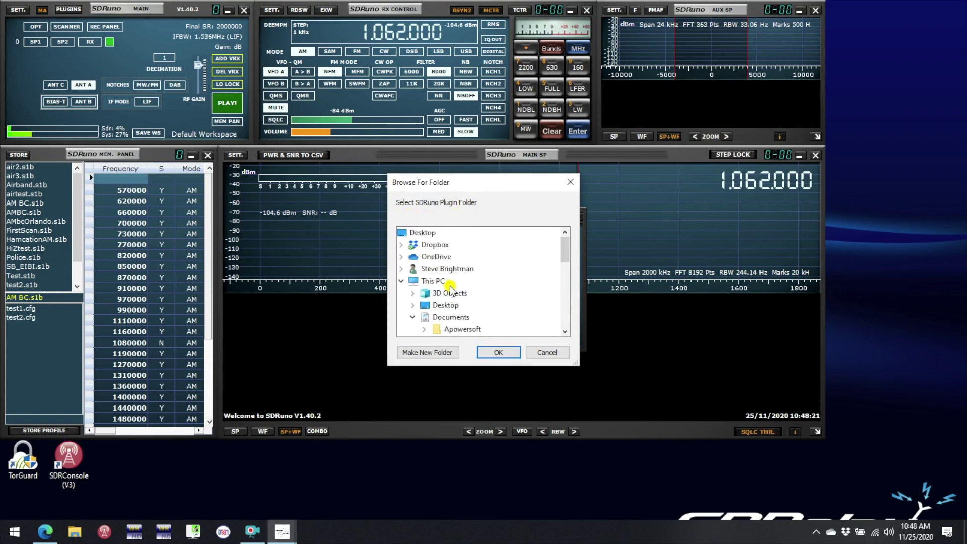
pyautogui.click(547, 352)
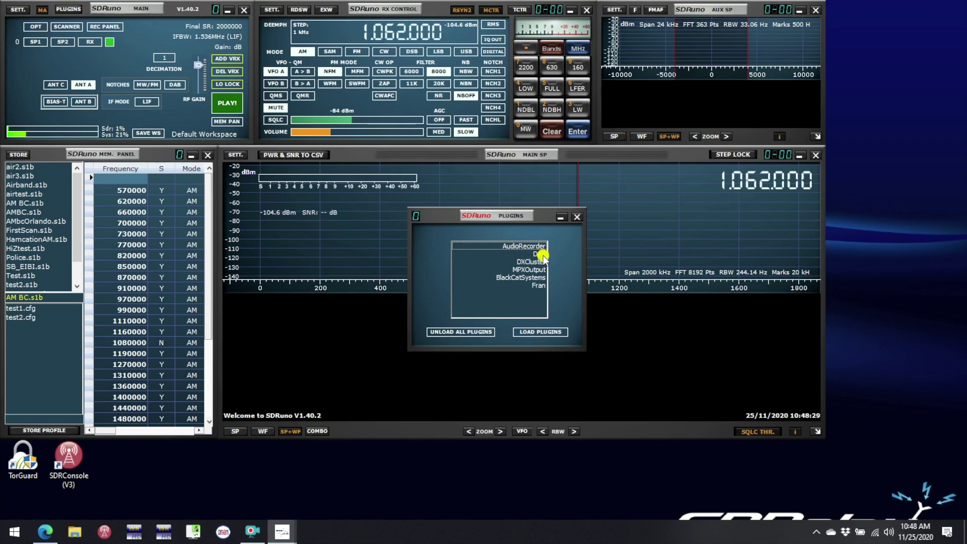
# - Load the Fran plugin and place its window over the memory list
pyautogui.click(534, 286)
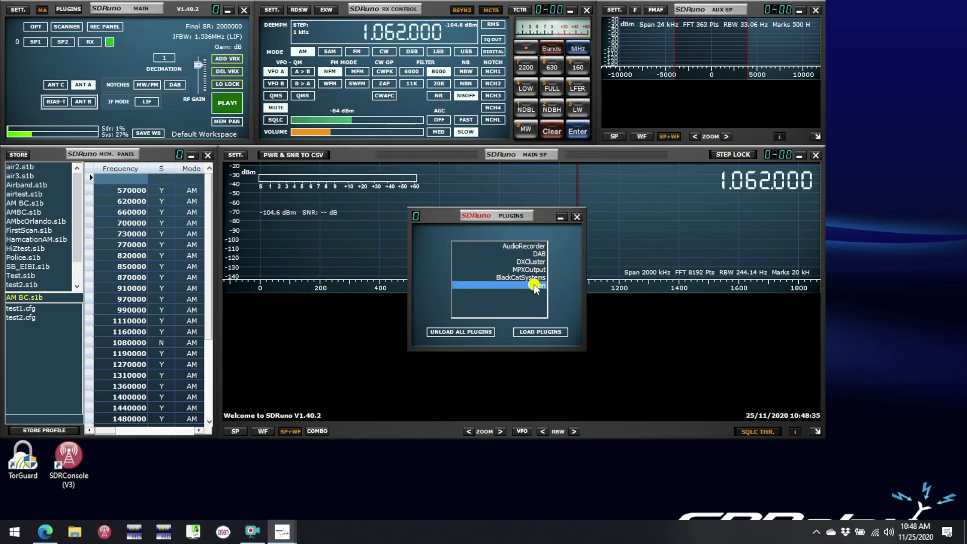
pyautogui.click(533, 333)
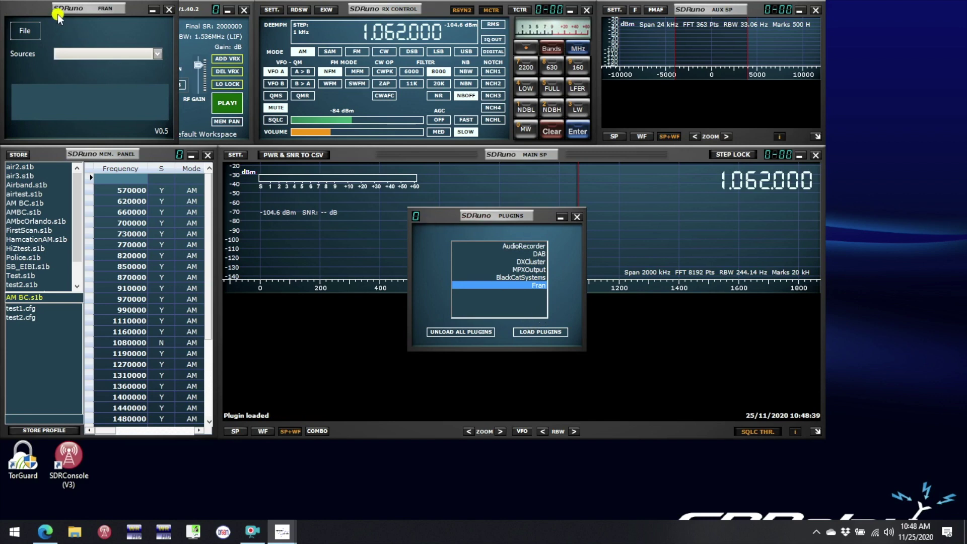
pyautogui.moveTo(80, 9); pyautogui.dragTo(208, 173)
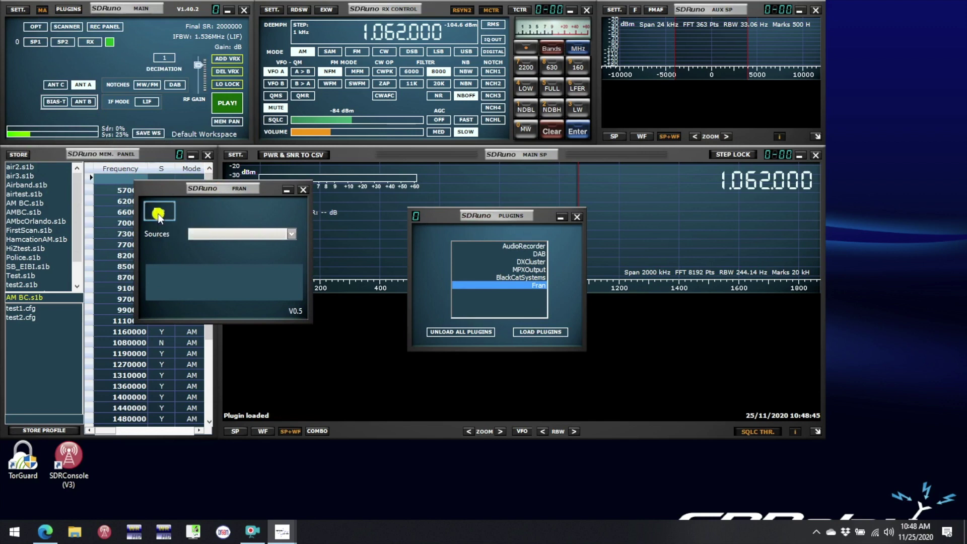
pyautogui.click(159, 214)
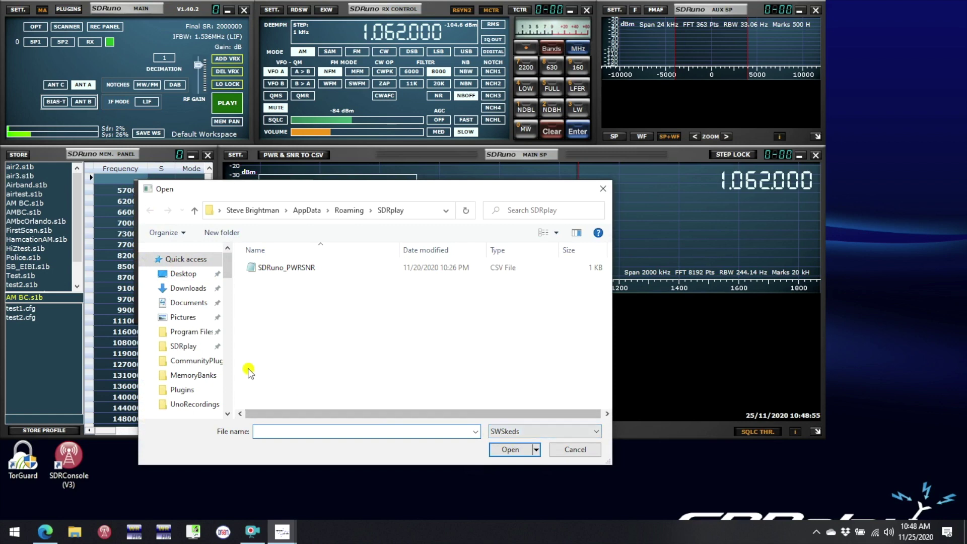
pyautogui.click(166, 361)
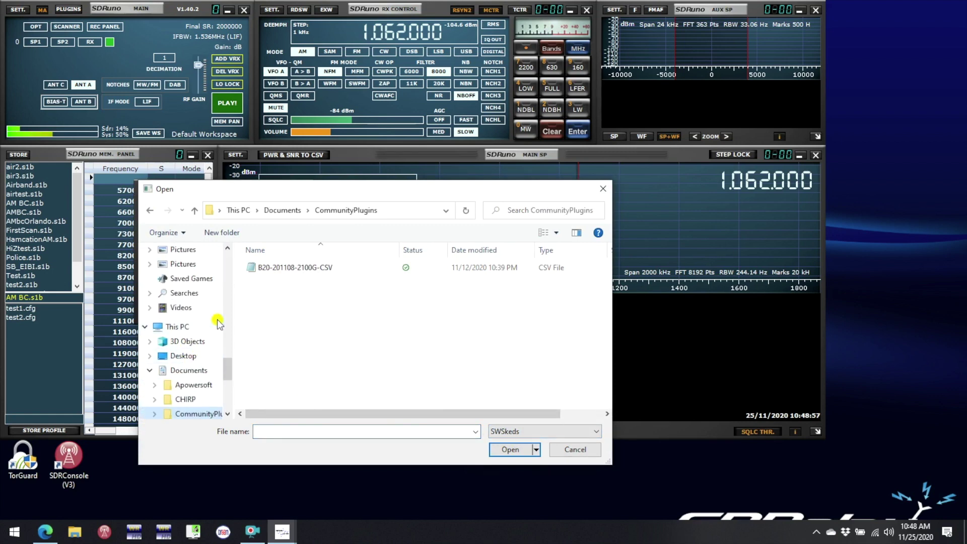
pyautogui.click(267, 270)
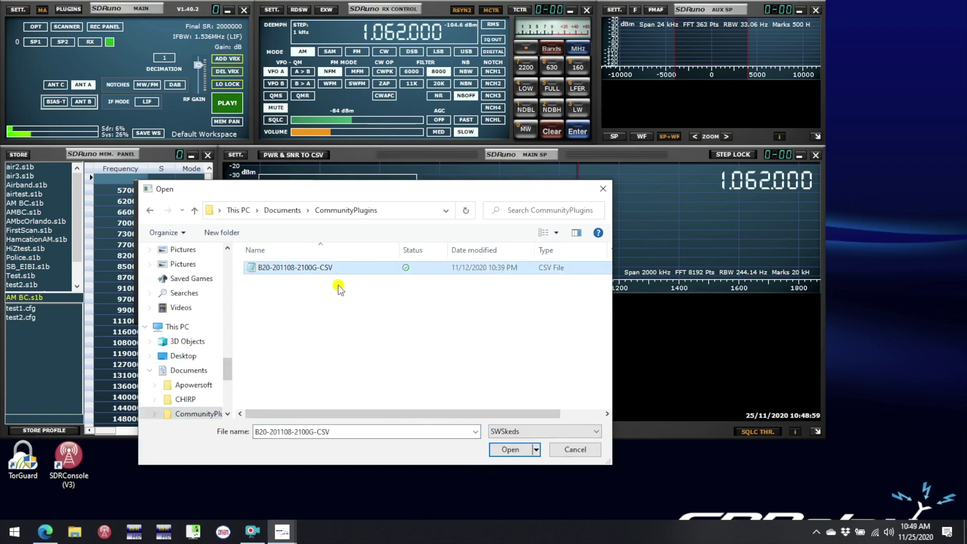
pyautogui.click(521, 451)
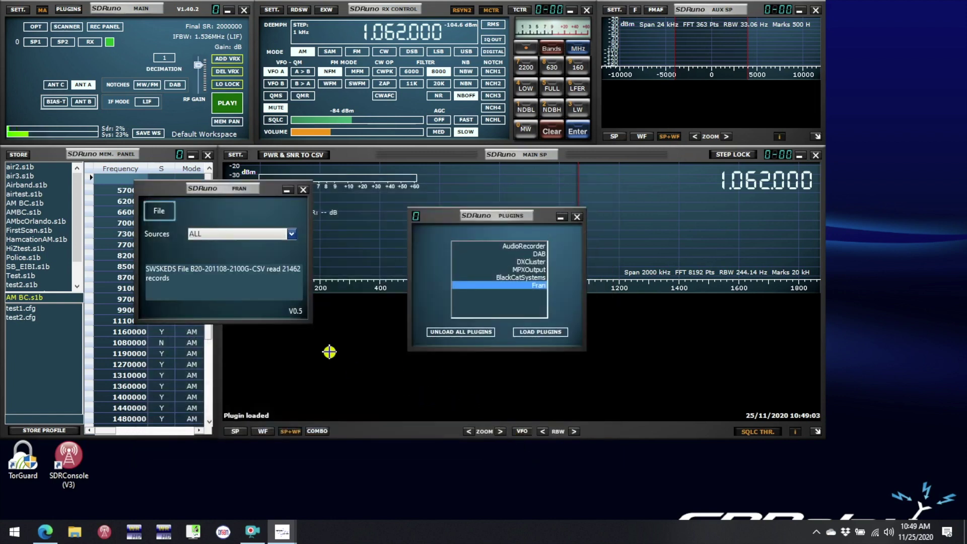
# - Keep ALL sources selected in the Sources list and reopen Fran's file picker
pyautogui.click(293, 234)
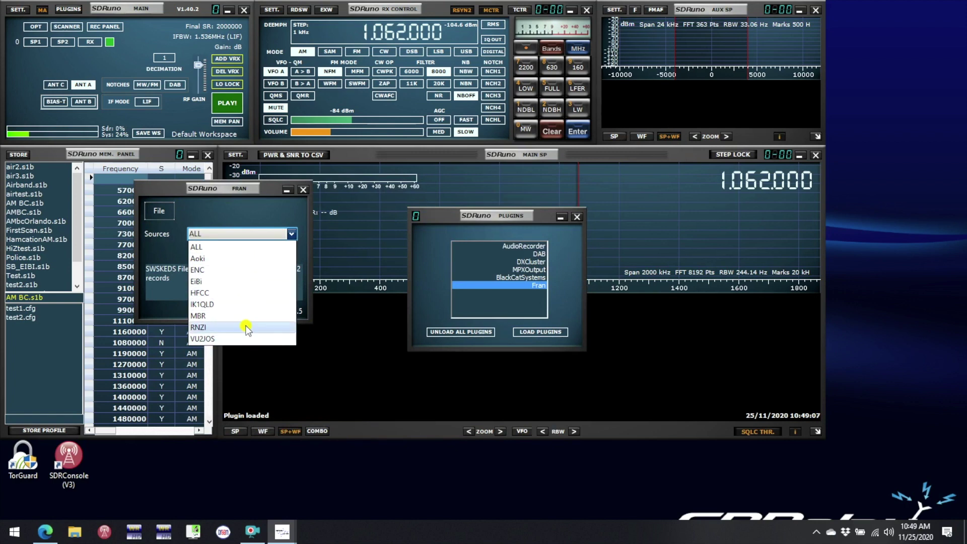
pyautogui.click(257, 211)
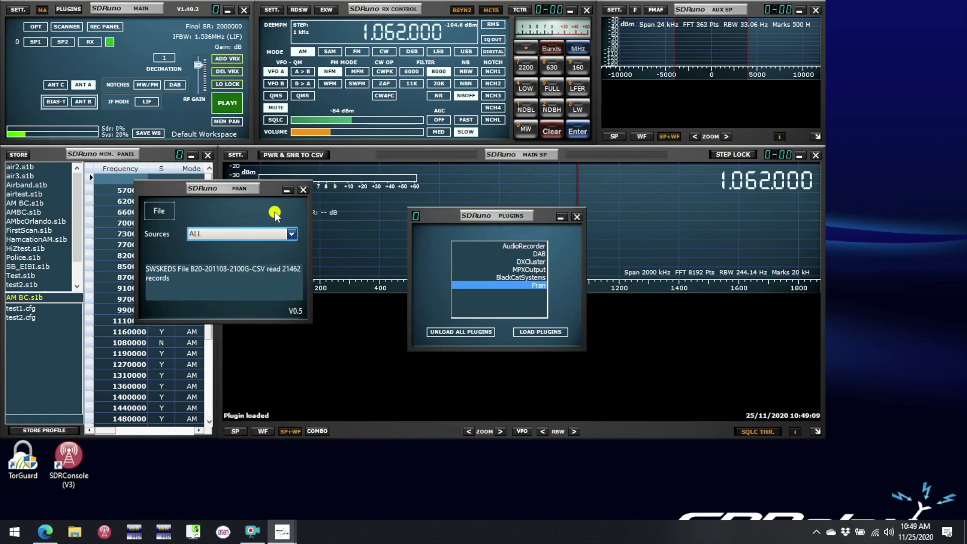
pyautogui.click(151, 211)
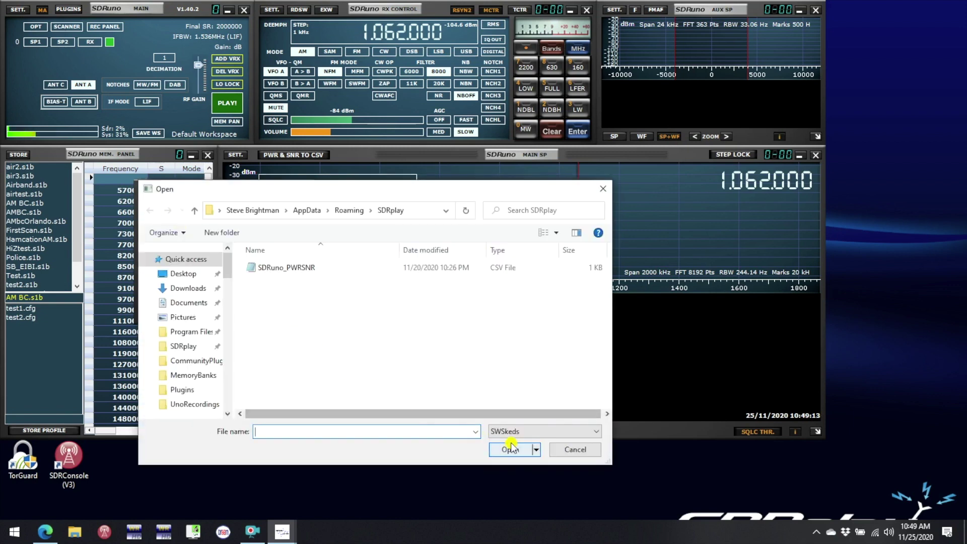
# - Load the MemoryBanks\AM BC.s1b bank file into Fran and set Sources to AM BC
pyautogui.click(586, 431)
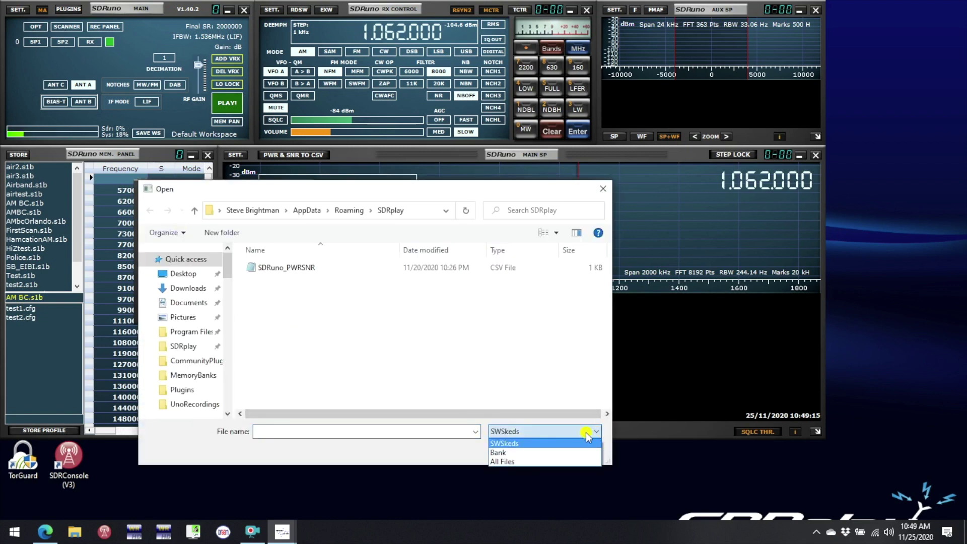
pyautogui.click(504, 453)
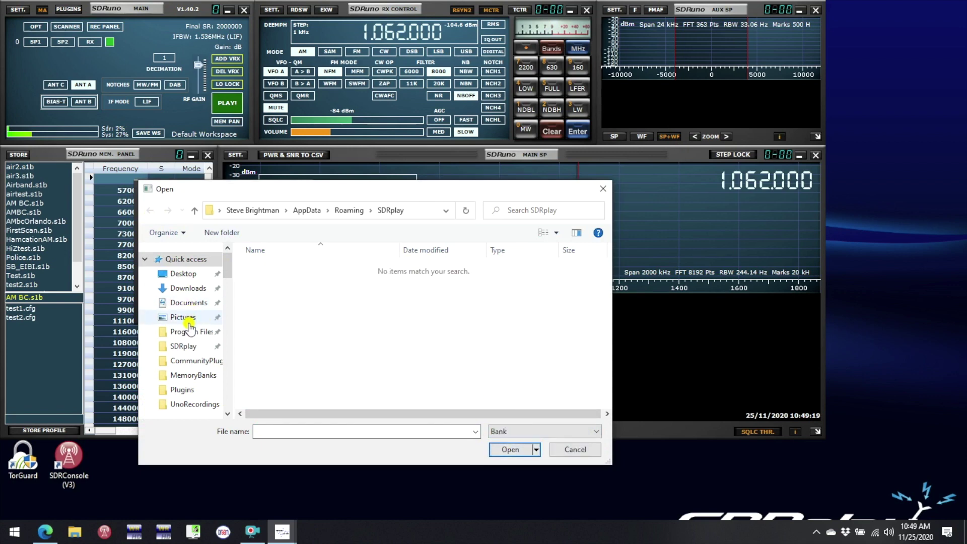
pyautogui.click(186, 377)
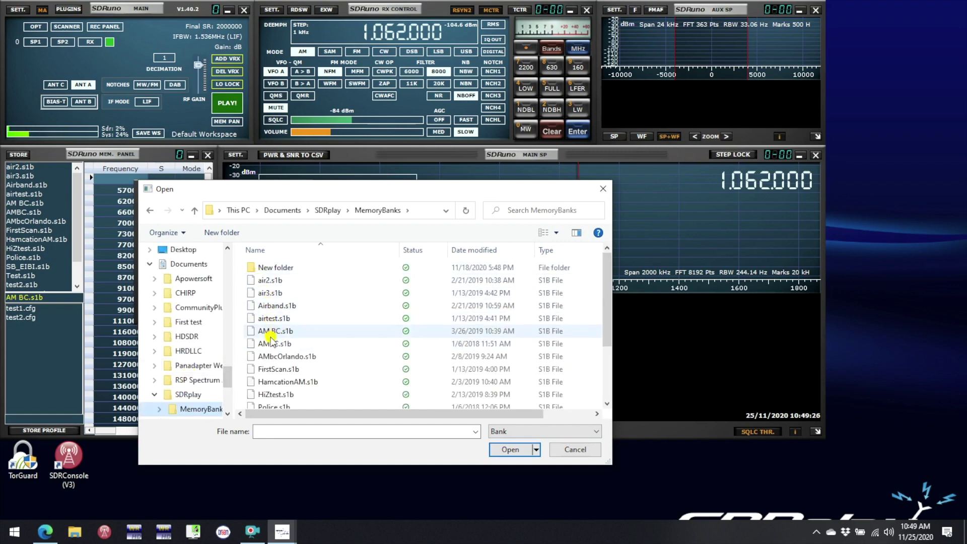
pyautogui.click(271, 332)
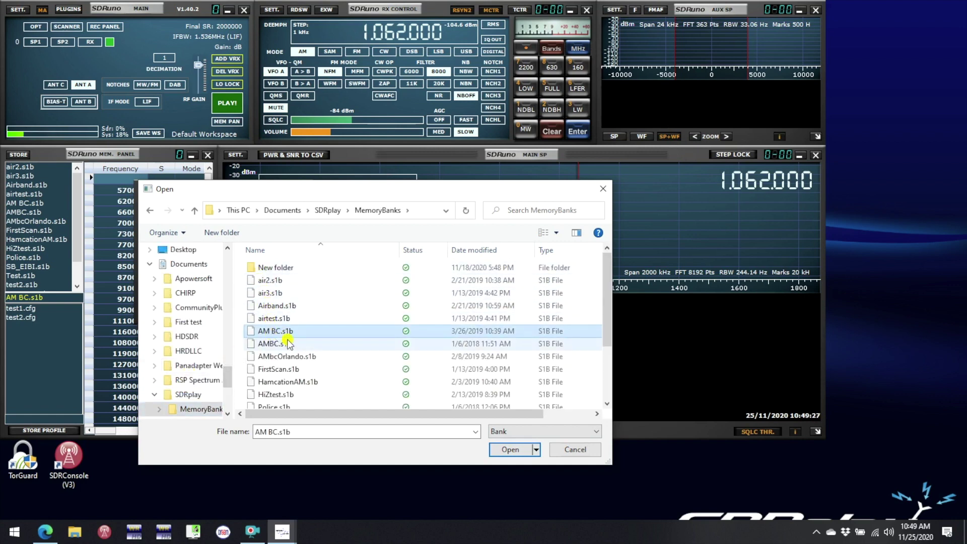
pyautogui.click(510, 449)
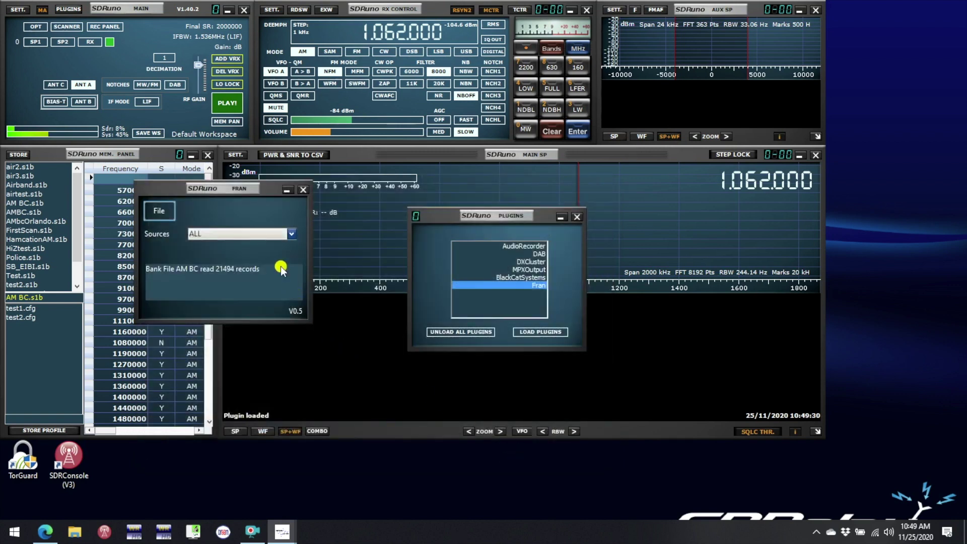
pyautogui.click(290, 235)
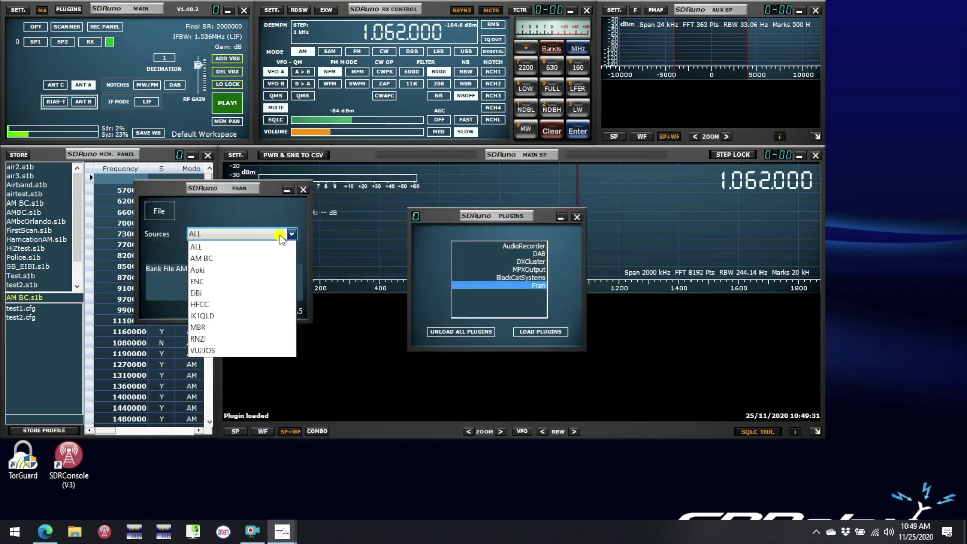
pyautogui.click(206, 259)
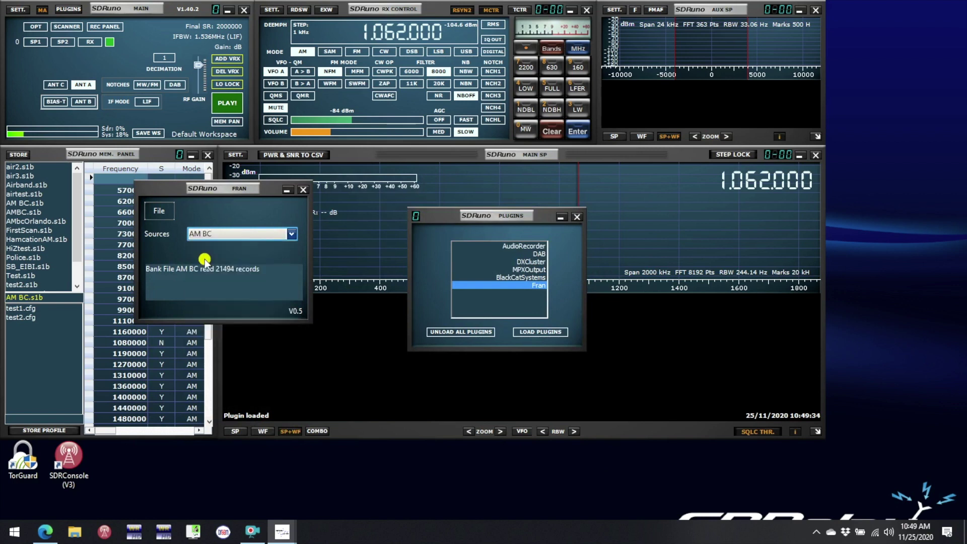